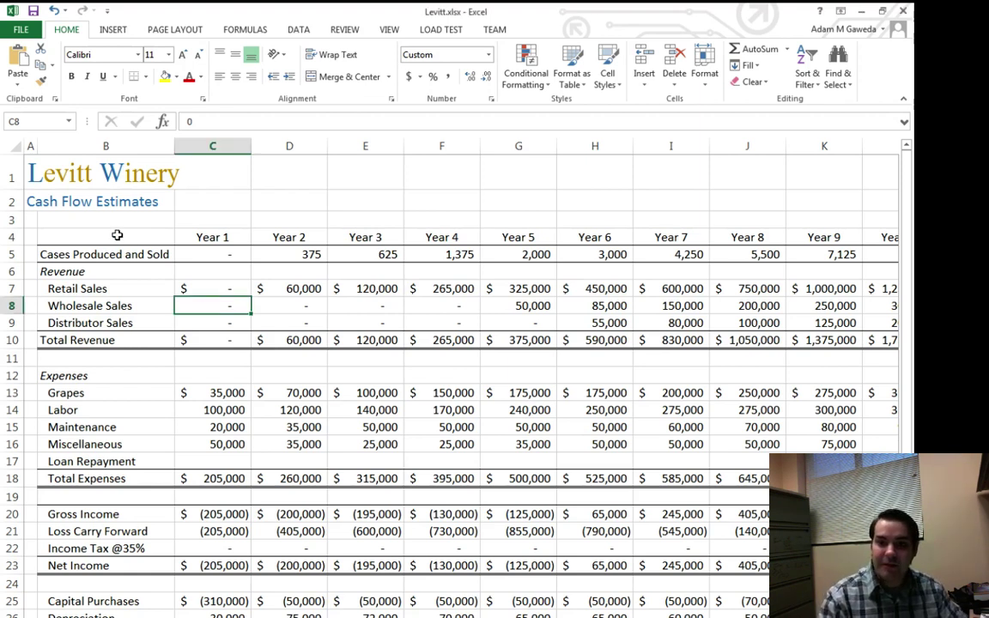
- Make a first attempt at selecting the year headings and the Total Revenue and Total Expenses rows
{"action": "left_click_drag", "start_coordinate": [117, 234], "coordinate": [762, 238]}
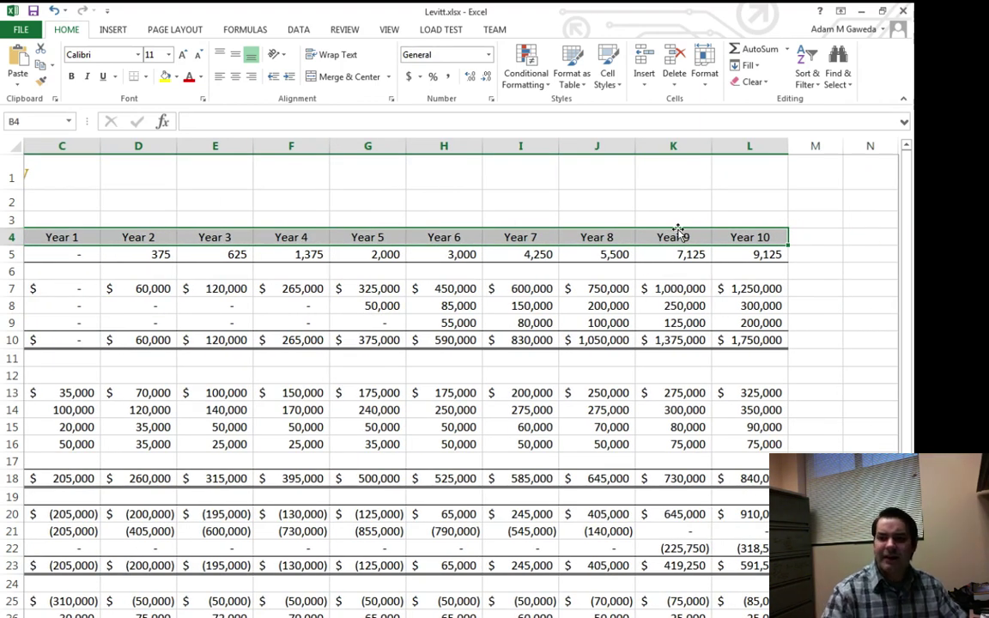
{"action": "scroll", "coordinate": [455, 343], "scroll_direction": "left", "scroll_amount": 3}
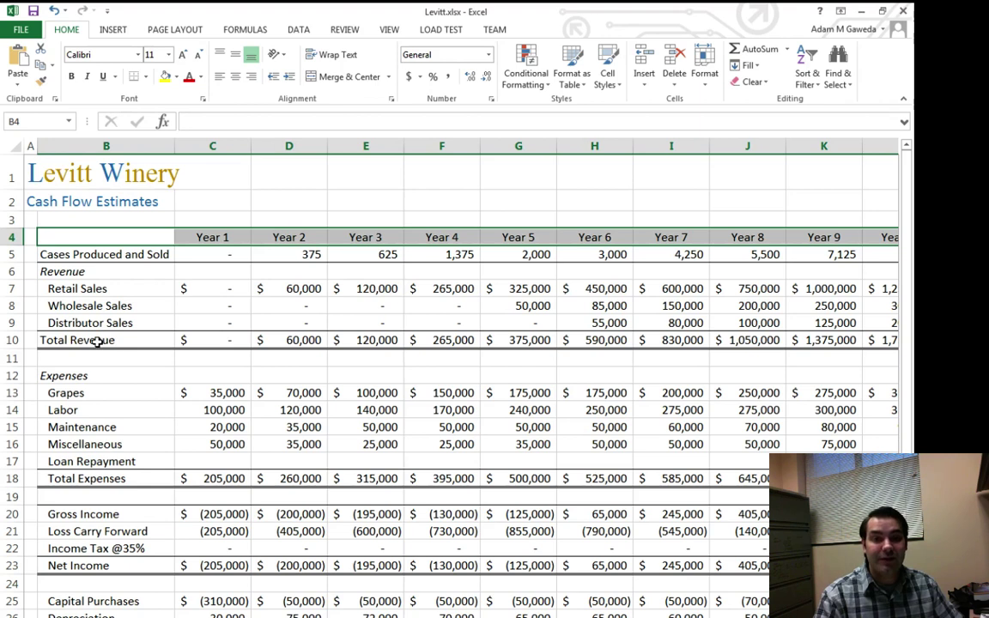
{"action": "left_click_drag", "start_coordinate": [97, 341], "coordinate": [560, 340]}
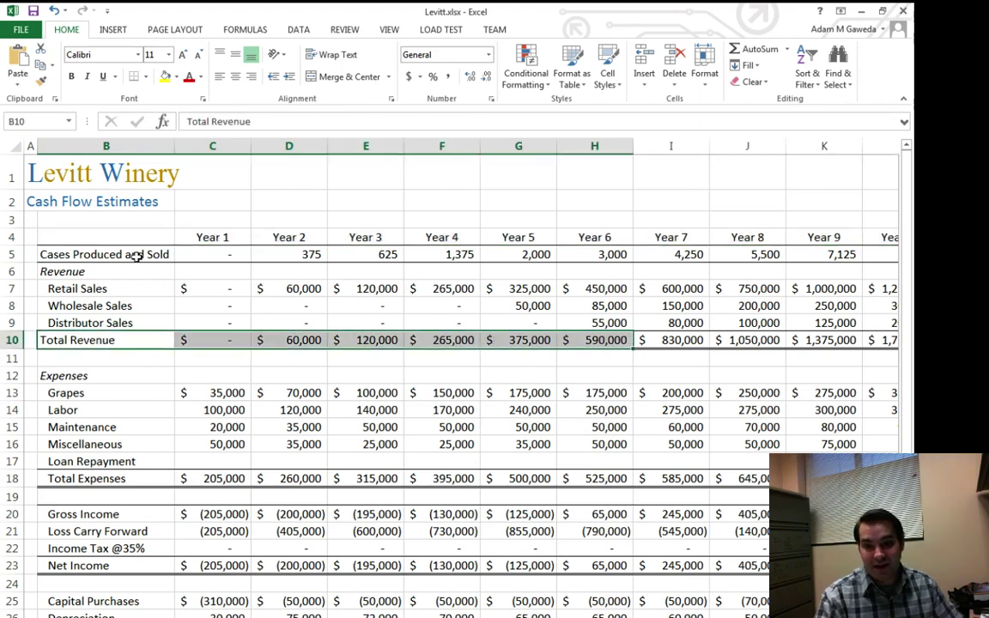
{"action": "left_click_drag", "start_coordinate": [105, 237], "coordinate": [61, 242]}
{"action": "left_click_drag", "start_coordinate": [81, 341], "coordinate": [292, 341]}
{"action": "left_click_drag", "start_coordinate": [85, 479], "coordinate": [214, 478]}
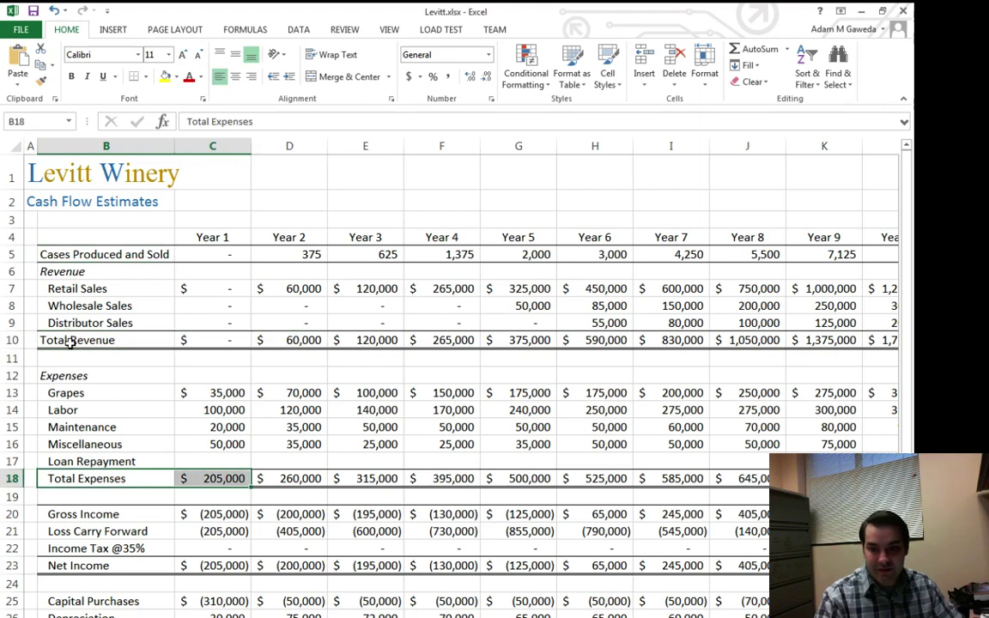
{"action": "left_click_drag", "start_coordinate": [71, 342], "coordinate": [214, 342]}
{"action": "left_click_drag", "start_coordinate": [127, 258], "coordinate": [194, 249]}
{"action": "left_click", "coordinate": [195, 251]}
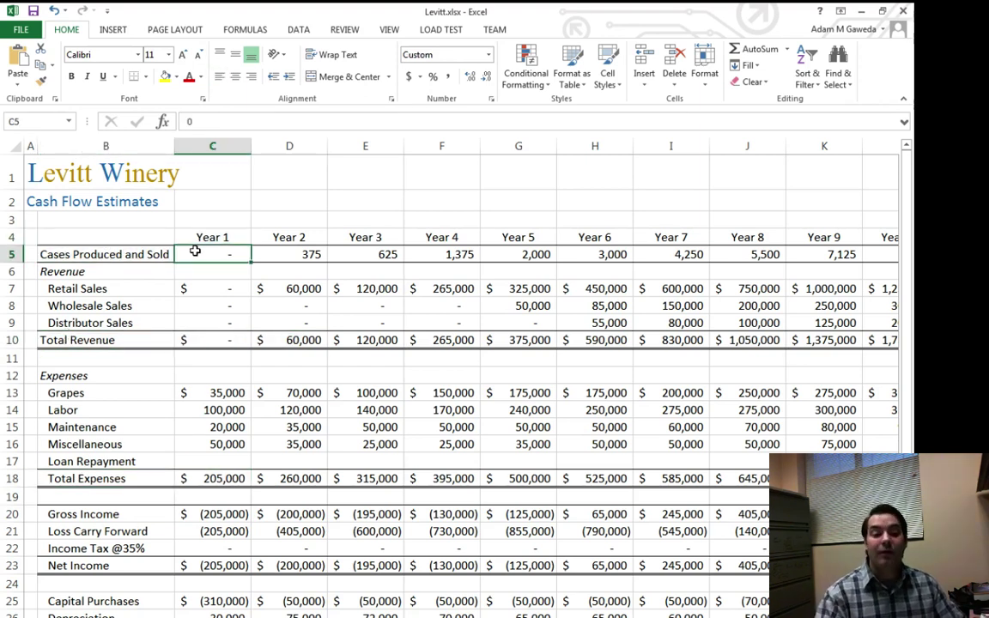
- Select year headings B4:L4 together with Total Revenue B10:L10 and Total Expenses B18:L18
{"action": "left_click_drag", "start_coordinate": [142, 235], "coordinate": [777, 238]}
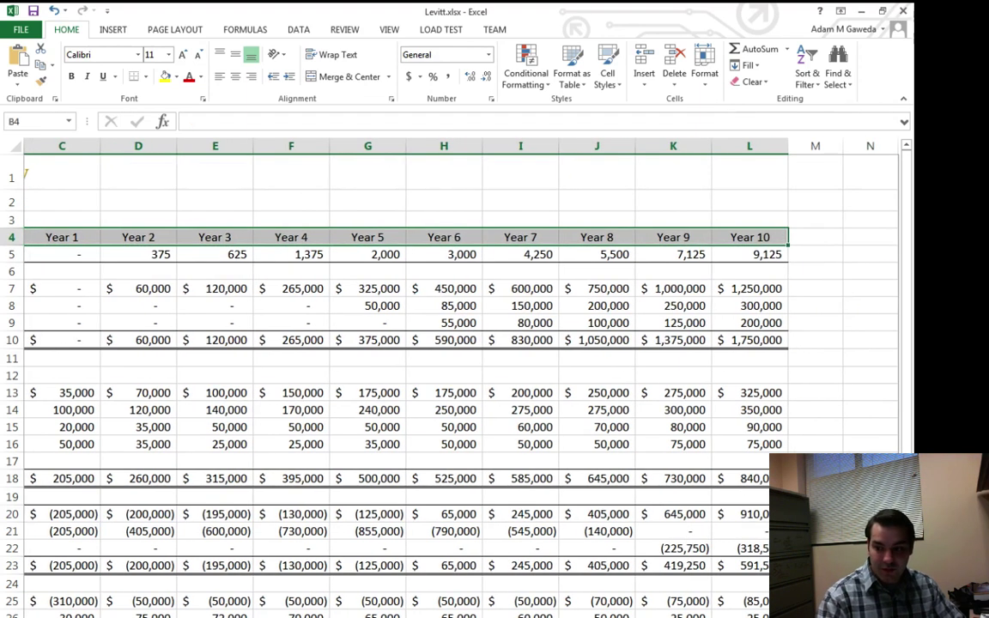
{"action": "scroll", "coordinate": [464, 378], "scroll_direction": "left", "scroll_amount": 2}
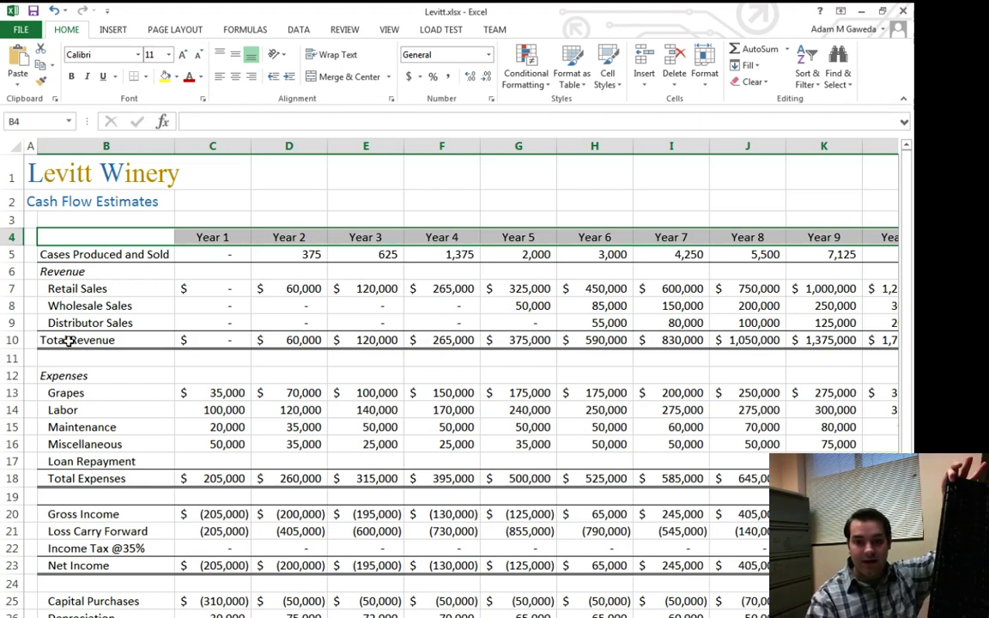
{"action": "left_click_drag", "start_coordinate": [68, 340], "coordinate": [758, 339]}
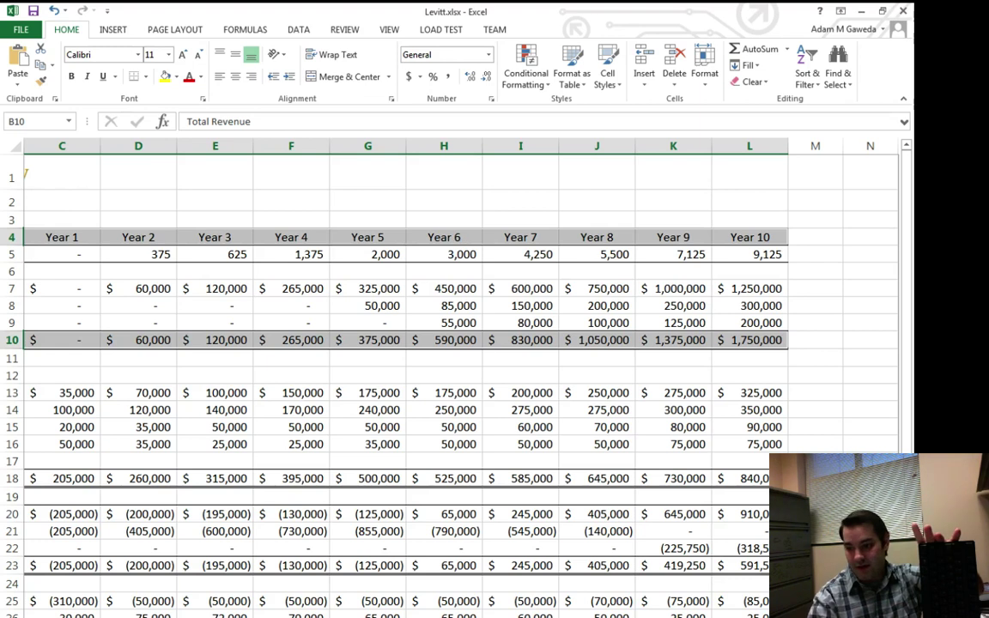
{"action": "scroll", "coordinate": [462, 248], "scroll_direction": "left", "scroll_amount": 2}
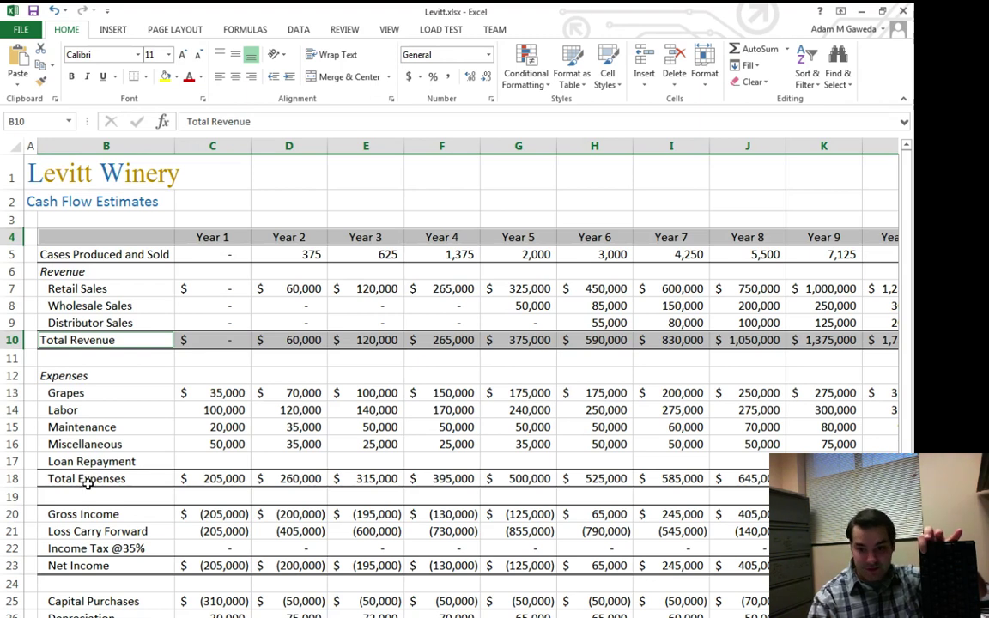
{"action": "left_click_drag", "start_coordinate": [82, 478], "coordinate": [757, 475]}
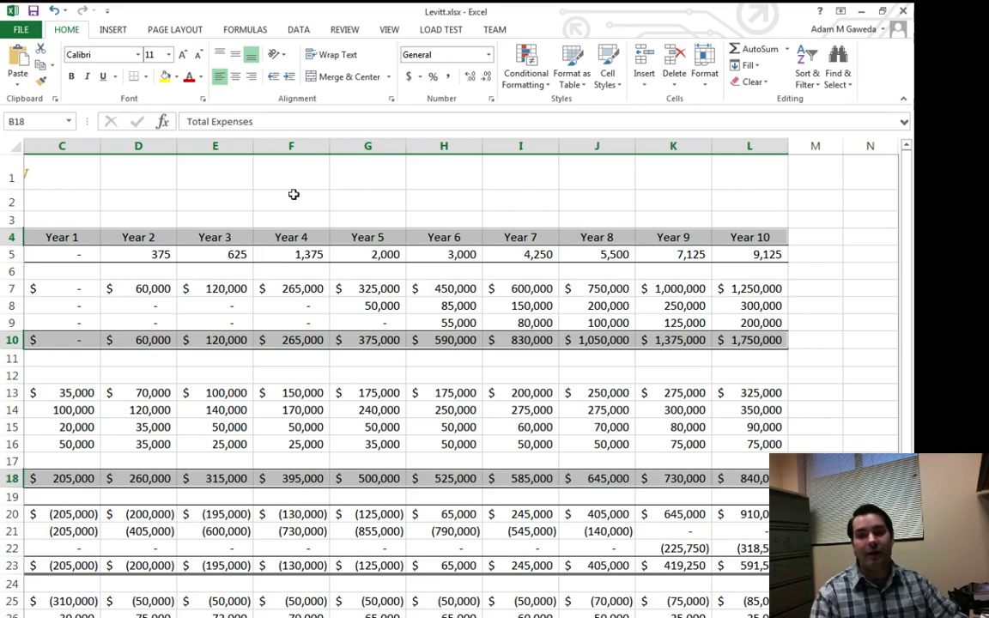
{"action": "scroll", "coordinate": [26, 175], "scroll_direction": "left", "scroll_amount": 2}
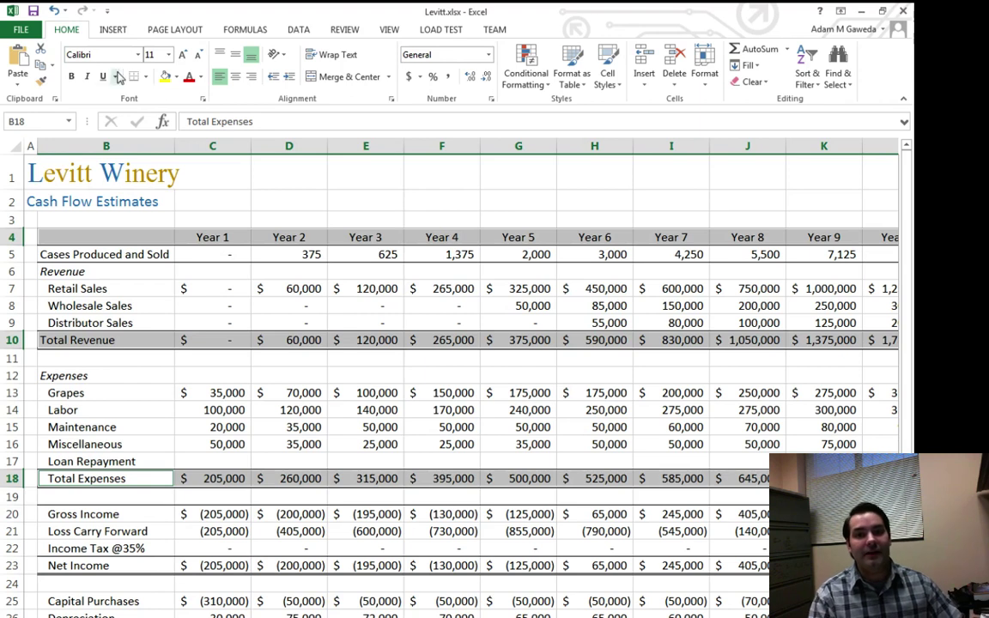
- Insert a clustered column chart of the selected revenue and expenses data using Alt+F1
{"action": "left_click", "coordinate": [119, 31]}
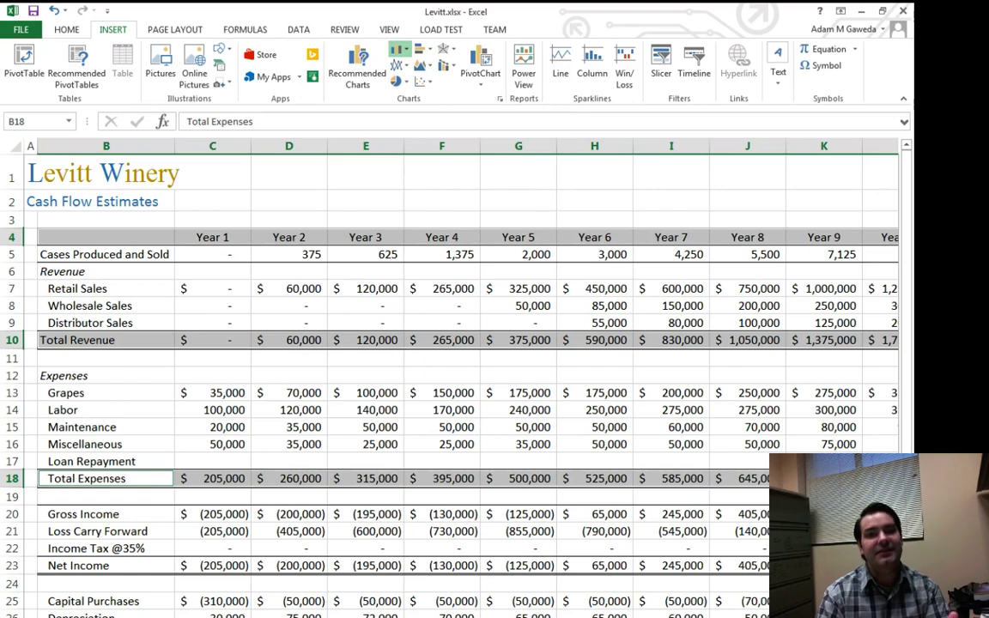
{"action": "key", "text": "alt+F1"}
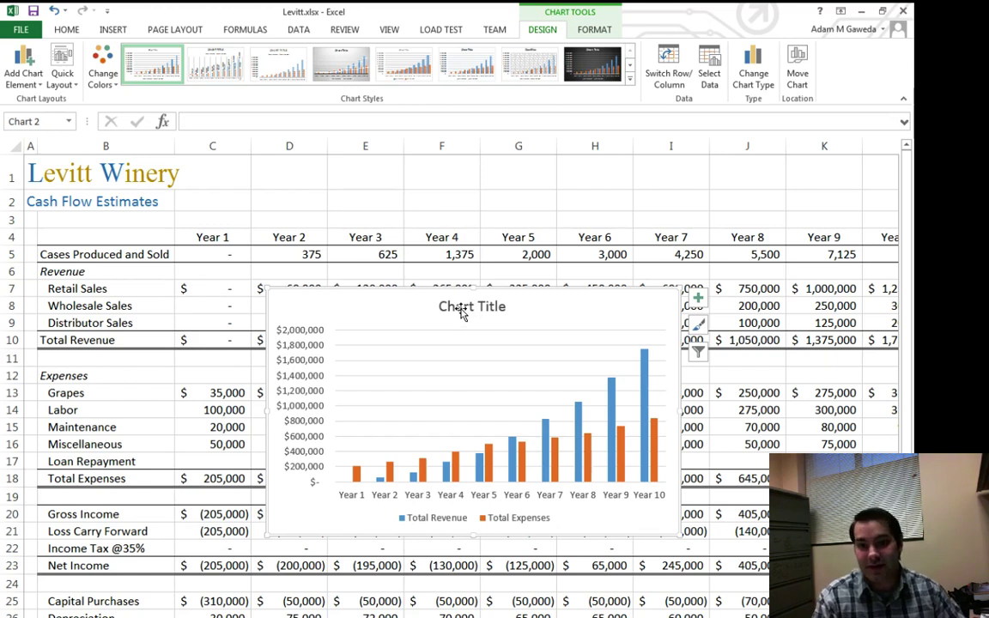
- Replace the 'Chart Title' placeholder with 'Projected Revenue and Expenses'
{"action": "left_click", "coordinate": [461, 310]}
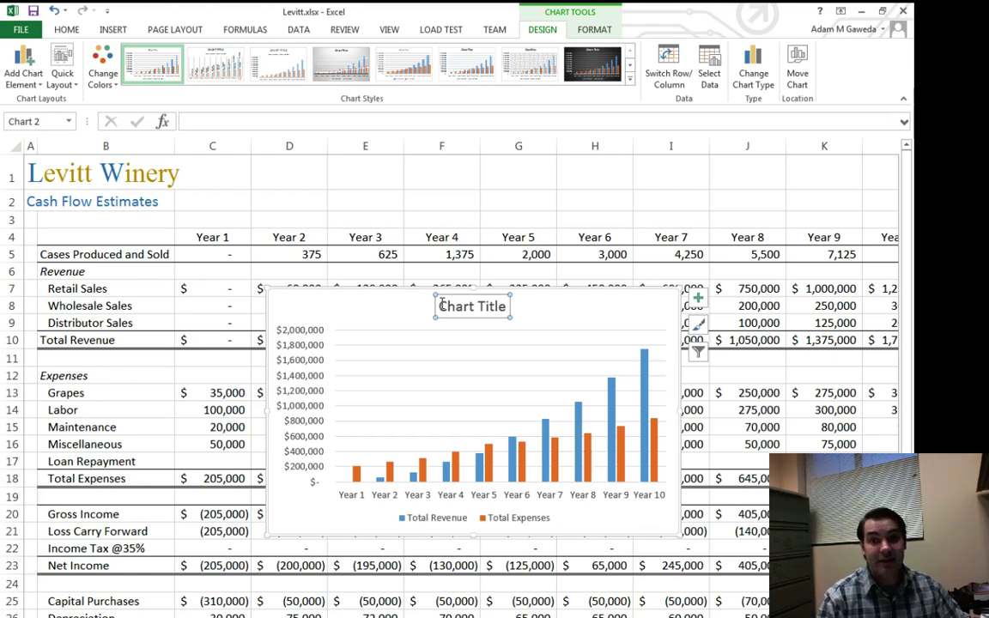
{"action": "left_click", "coordinate": [441, 305]}
{"action": "left_click_drag", "start_coordinate": [442, 306], "coordinate": [512, 306]}
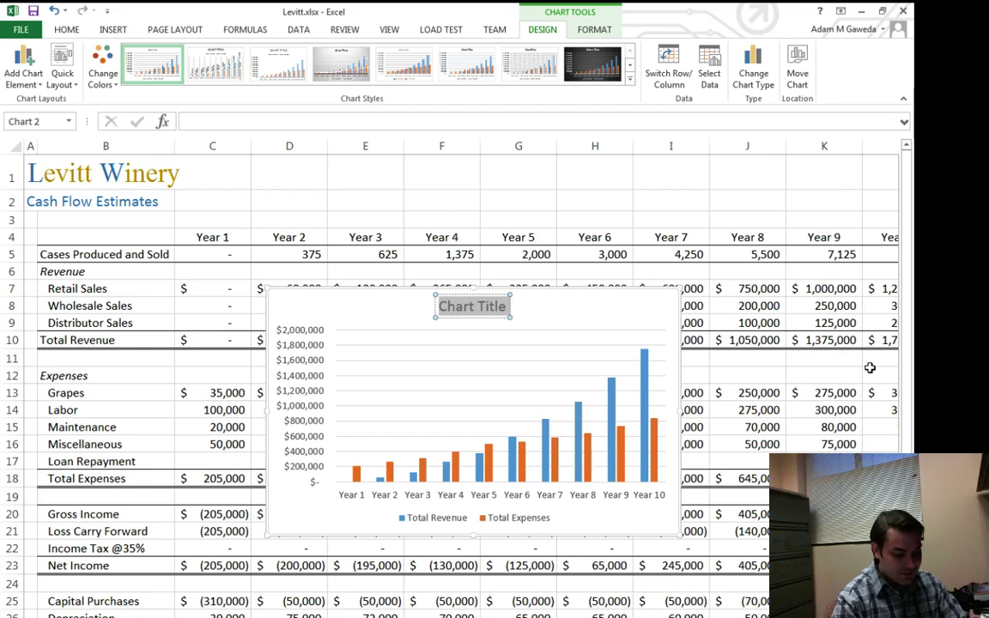
{"action": "type", "text": "Projecte"}
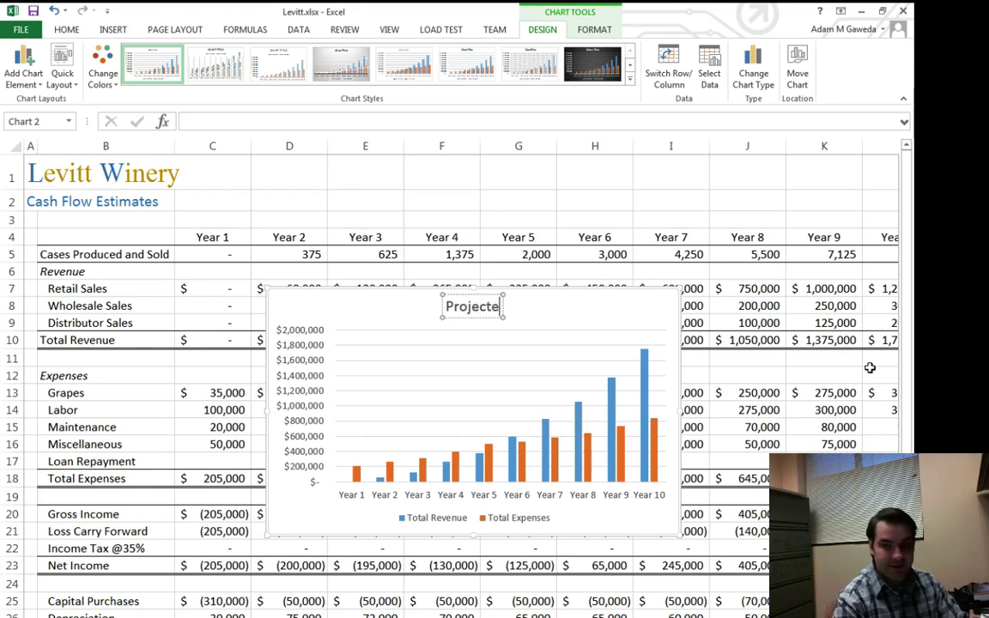
{"action": "type", "text": "d"}
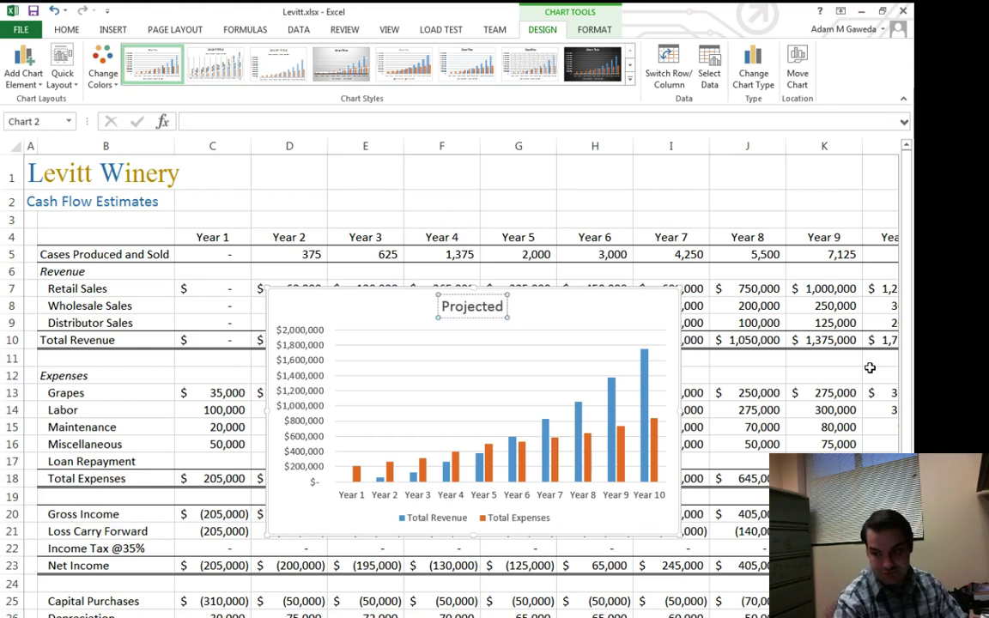
{"action": "type", "text": " Rev"}
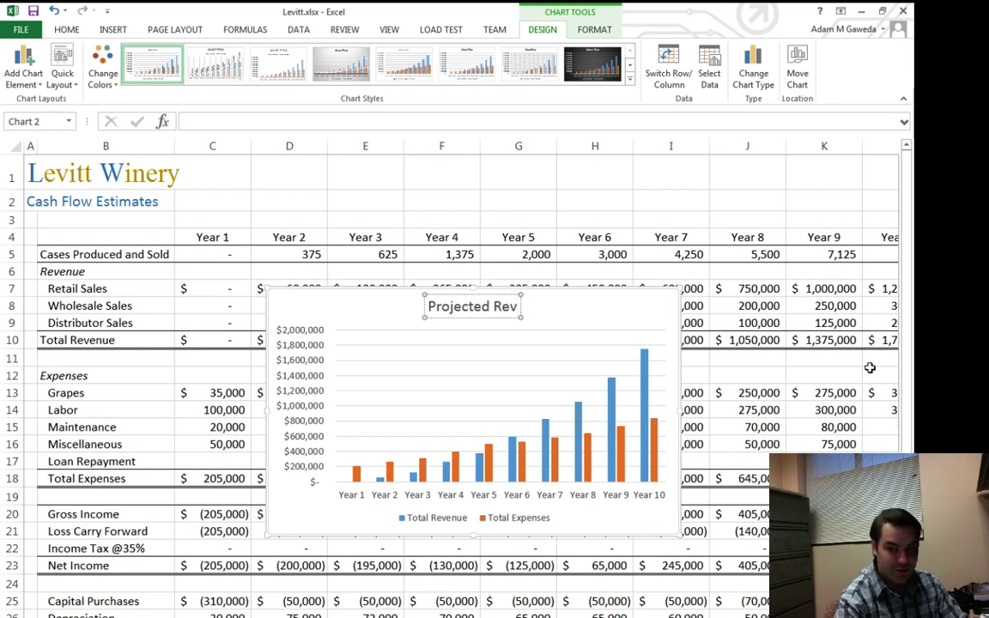
{"action": "type", "text": "enue and"}
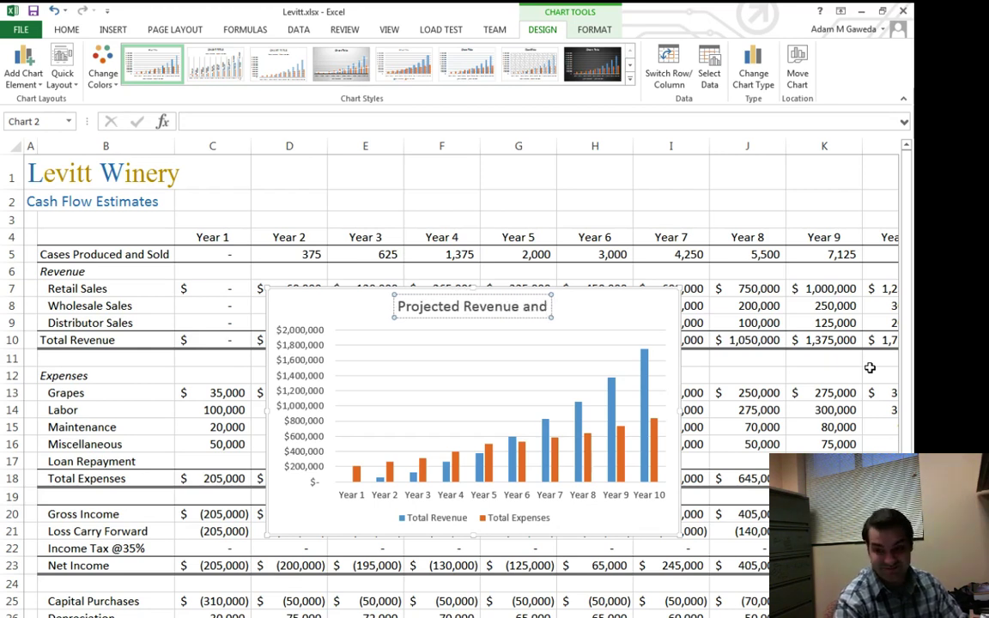
{"action": "type", "text": " Expenses"}
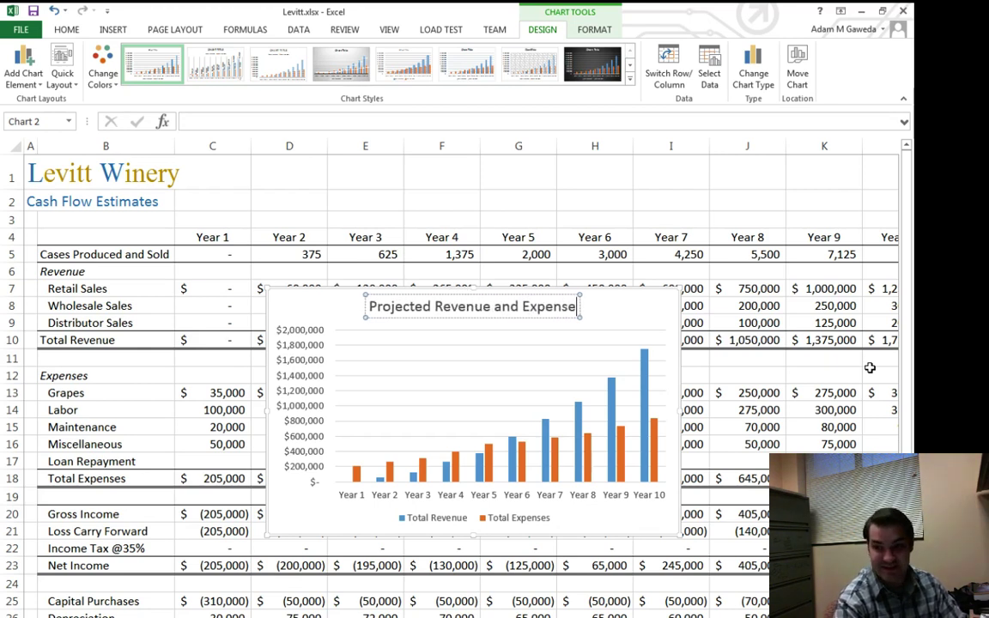
{"action": "left_click", "coordinate": [620, 319]}
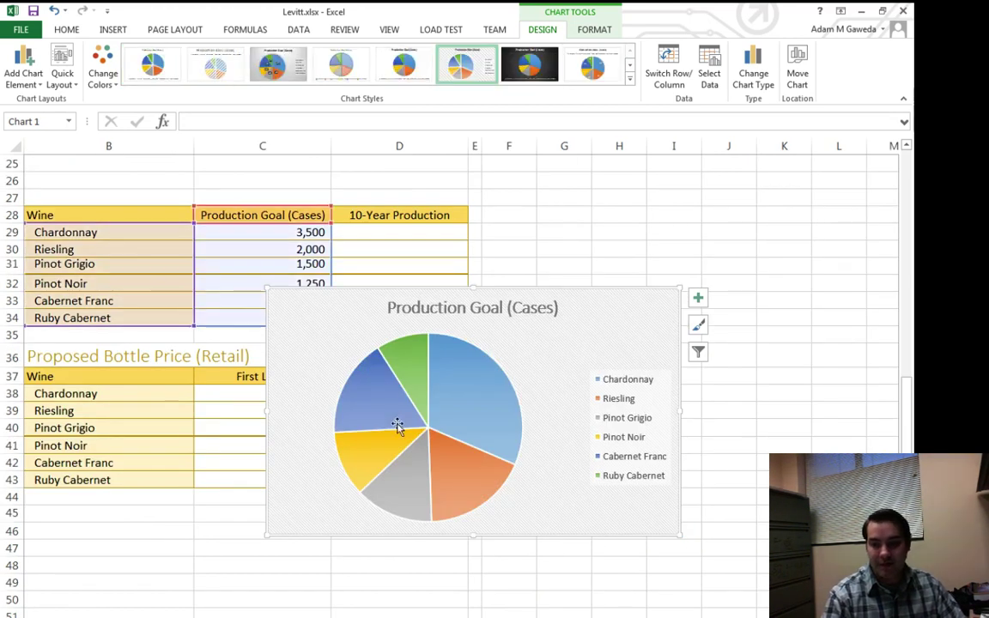
- Move the Production Goal pie chart up to rows 16–27, shrink it clear of the Wine table, and return
{"action": "scroll", "coordinate": [312, 483], "scroll_direction": "up", "scroll_amount": 2}
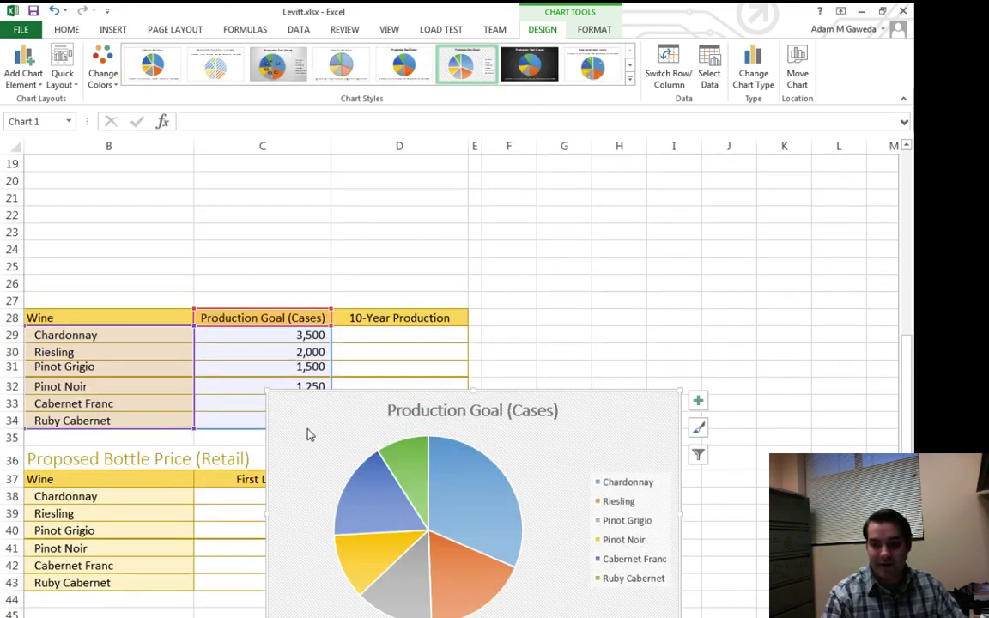
{"action": "left_click_drag", "start_coordinate": [298, 404], "coordinate": [162, 150]}
{"action": "left_click_drag", "start_coordinate": [281, 569], "coordinate": [42, 299]}
{"action": "left_click_drag", "start_coordinate": [430, 530], "coordinate": [468, 487]}
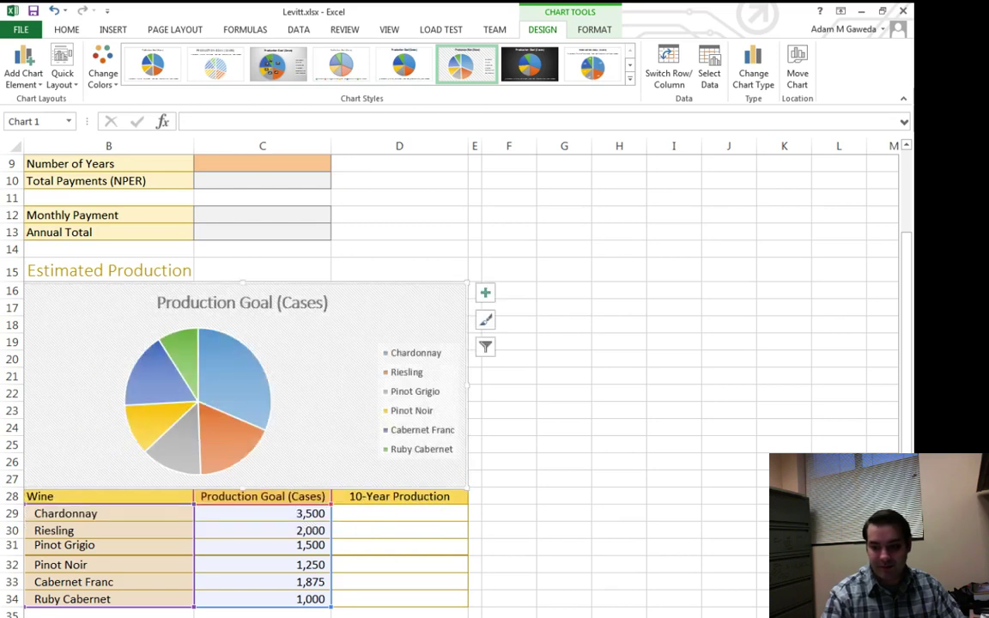
{"action": "key", "text": "ctrl+Page_Up"}
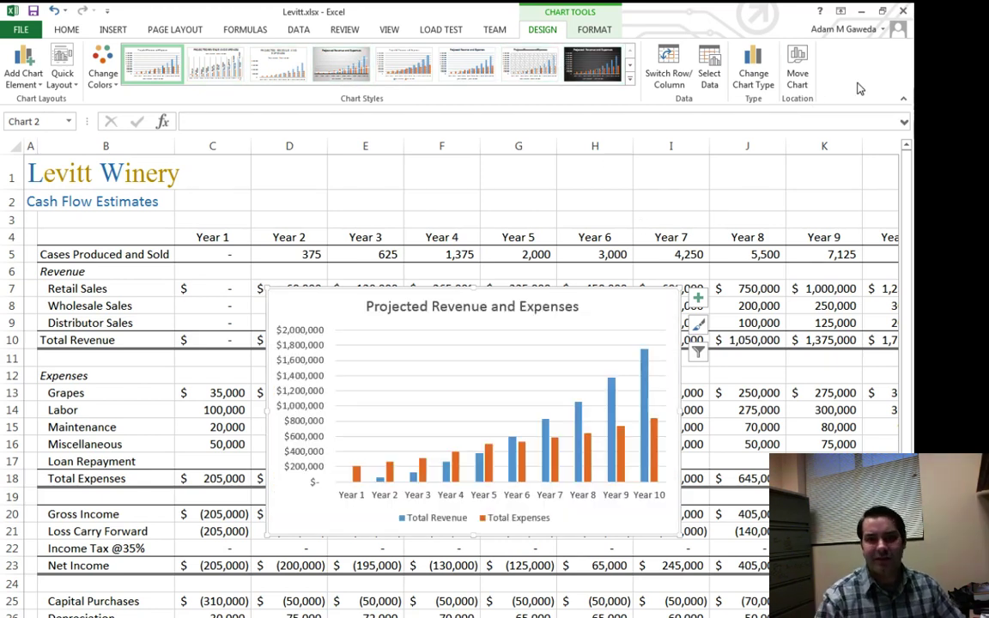
- Move the column chart as an object into the Overview sheet
{"action": "left_click", "coordinate": [798, 76]}
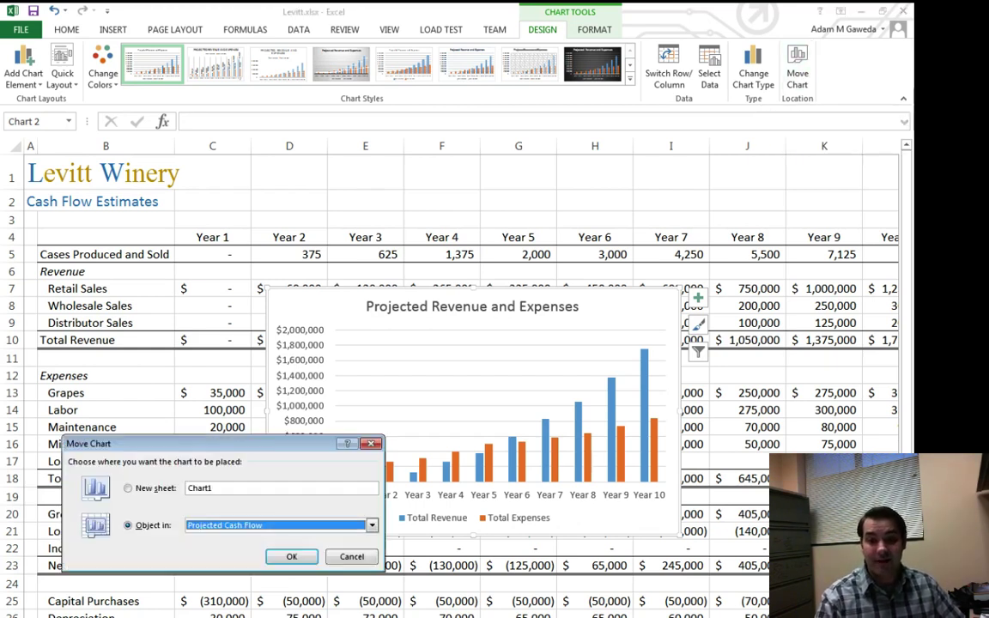
{"action": "left_click_drag", "start_coordinate": [215, 443], "coordinate": [326, 159]}
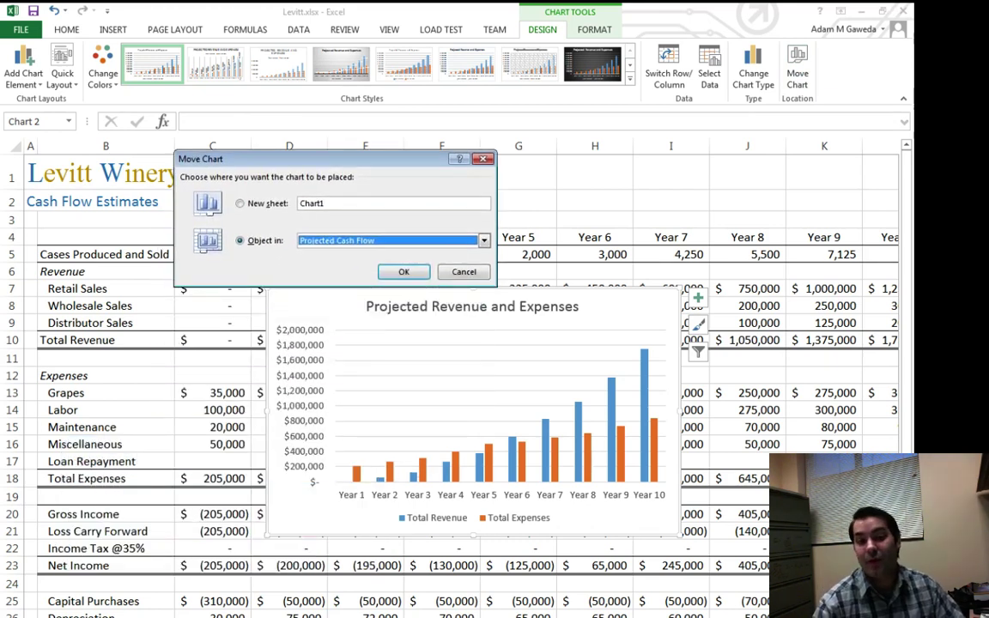
{"action": "key", "text": "alt+s"}
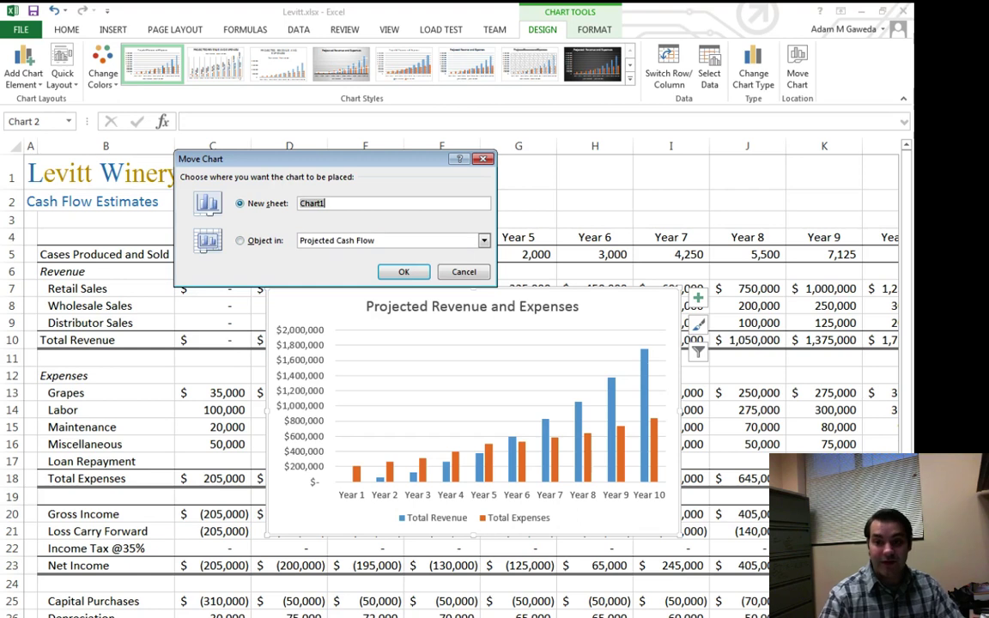
{"action": "key", "text": "alt+o"}
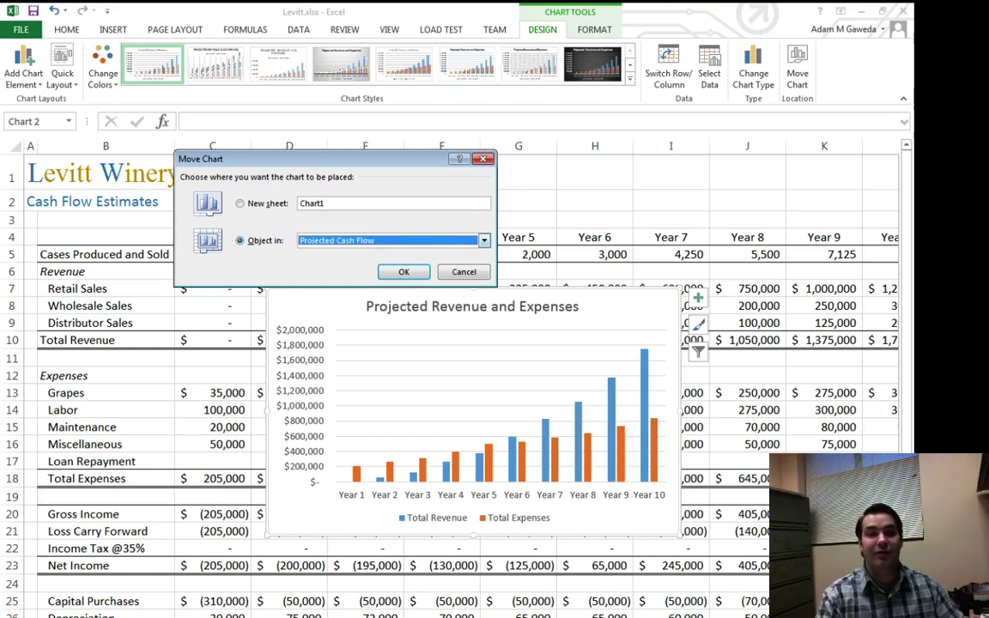
{"action": "key", "text": "alt+Down"}
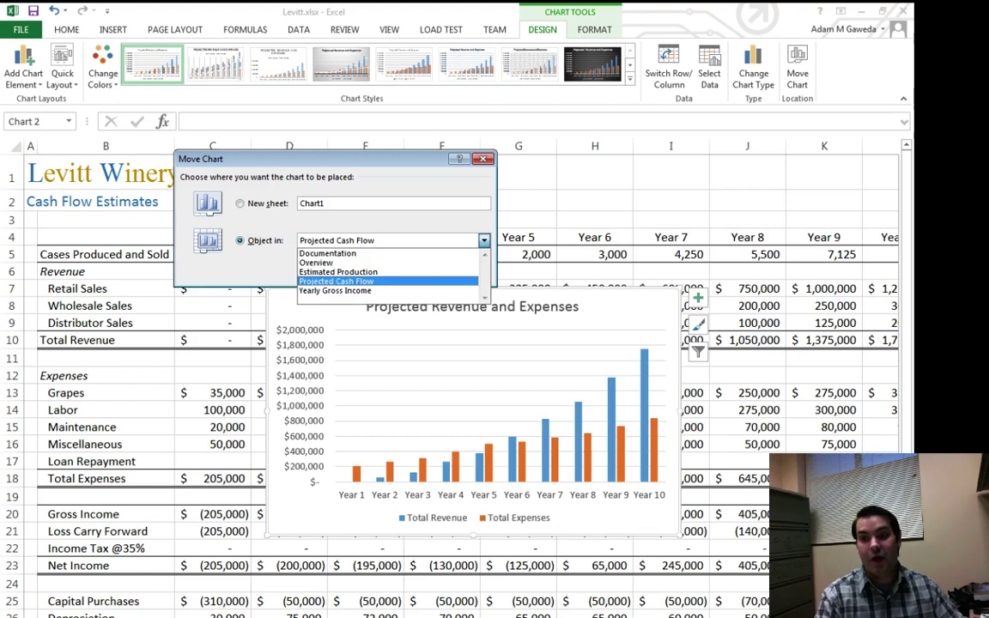
{"action": "key", "text": "Up"}
{"action": "key", "text": "Up"}
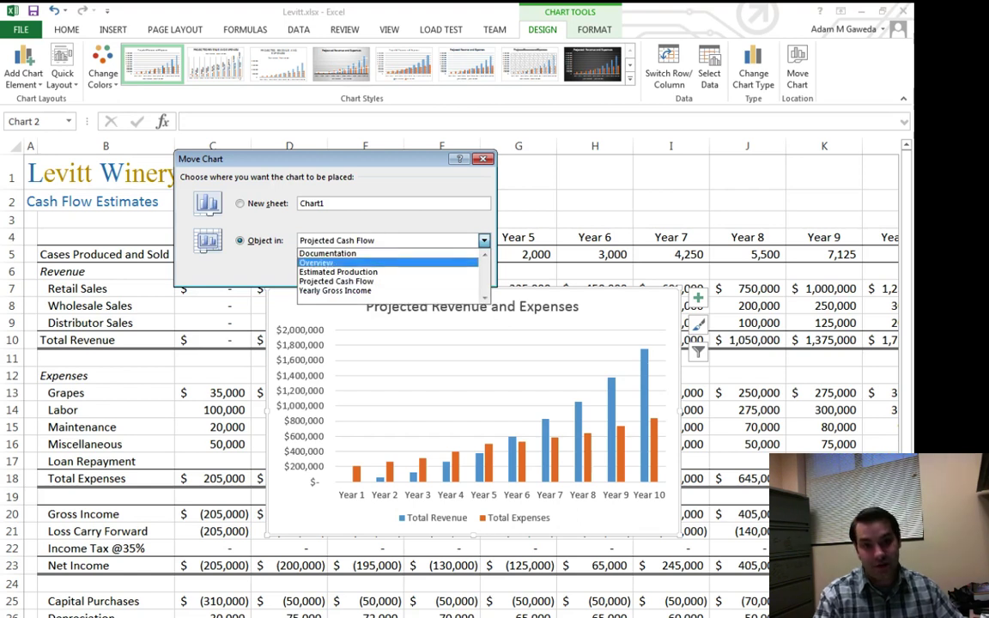
{"action": "key", "text": "Return"}
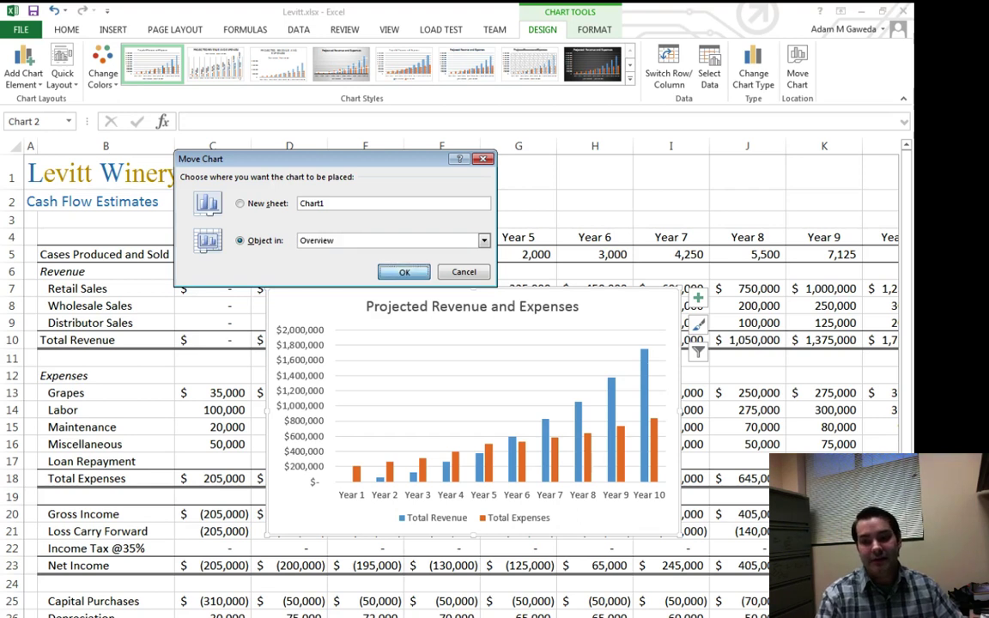
{"action": "left_click", "coordinate": [402, 272]}
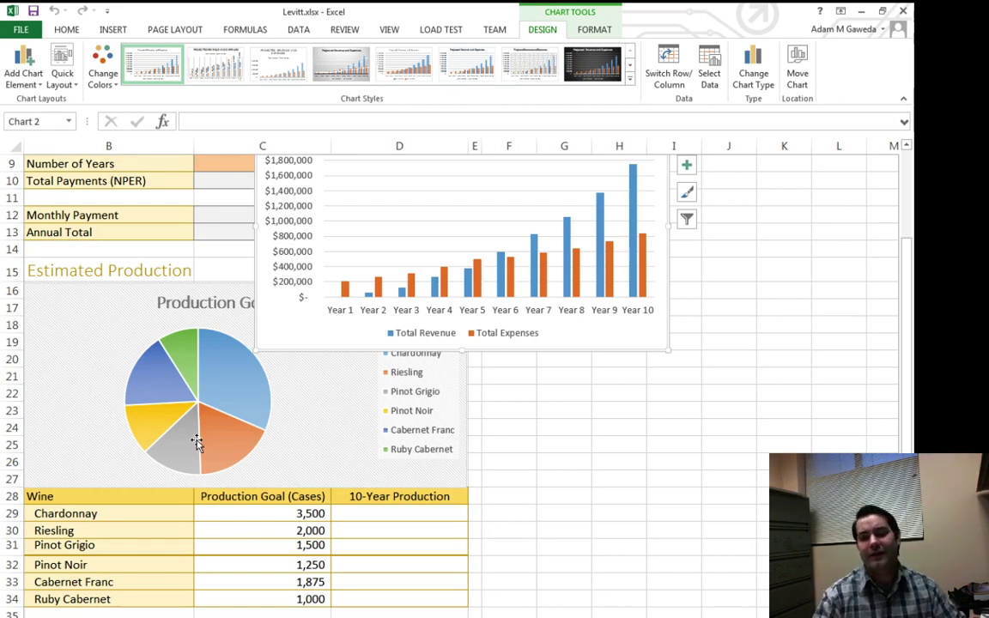
{"action": "scroll", "coordinate": [196, 442], "scroll_direction": "up", "scroll_amount": 2}
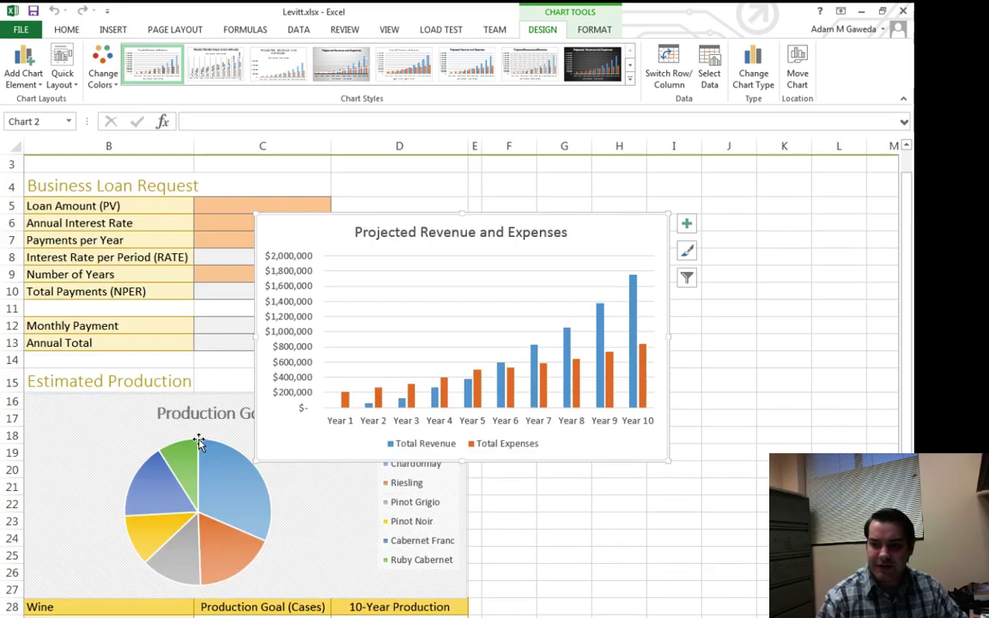
{"action": "left_click", "coordinate": [391, 232]}
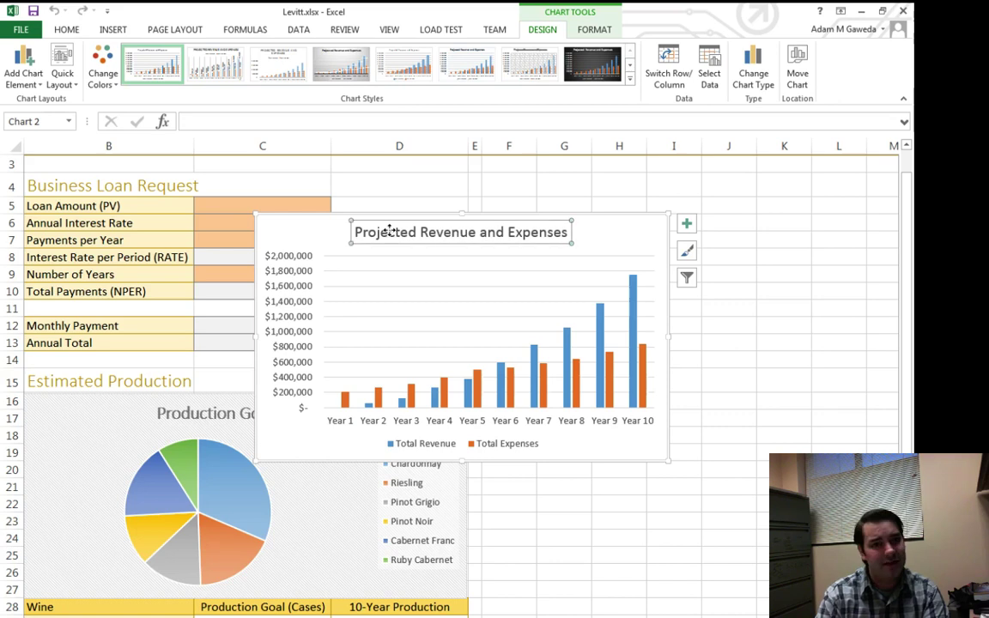
{"action": "left_click_drag", "start_coordinate": [391, 232], "coordinate": [2, 503]}
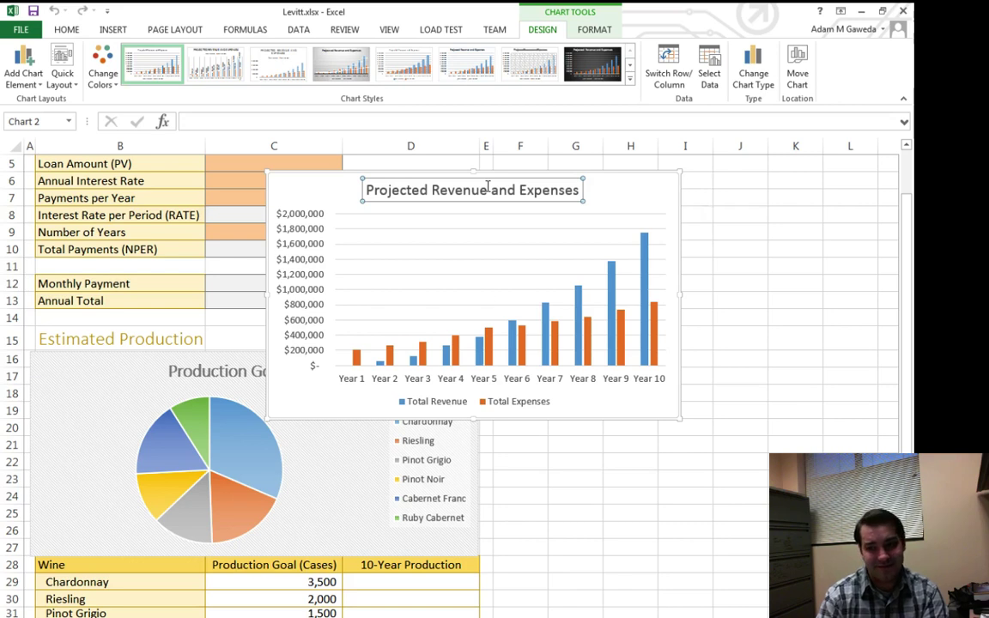
{"action": "left_click_drag", "start_coordinate": [488, 186], "coordinate": [504, 476]}
{"action": "left_click", "coordinate": [607, 453]}
{"action": "left_click", "coordinate": [574, 475]}
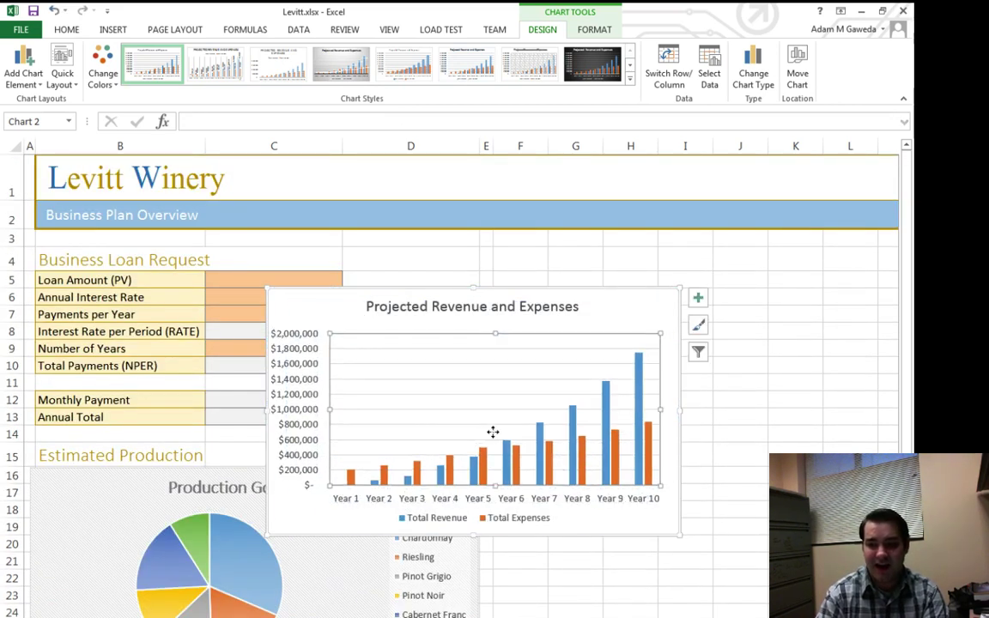
{"action": "left_click_drag", "start_coordinate": [509, 431], "coordinate": [362, 481]}
{"action": "left_click_drag", "start_coordinate": [264, 545], "coordinate": [405, 459]}
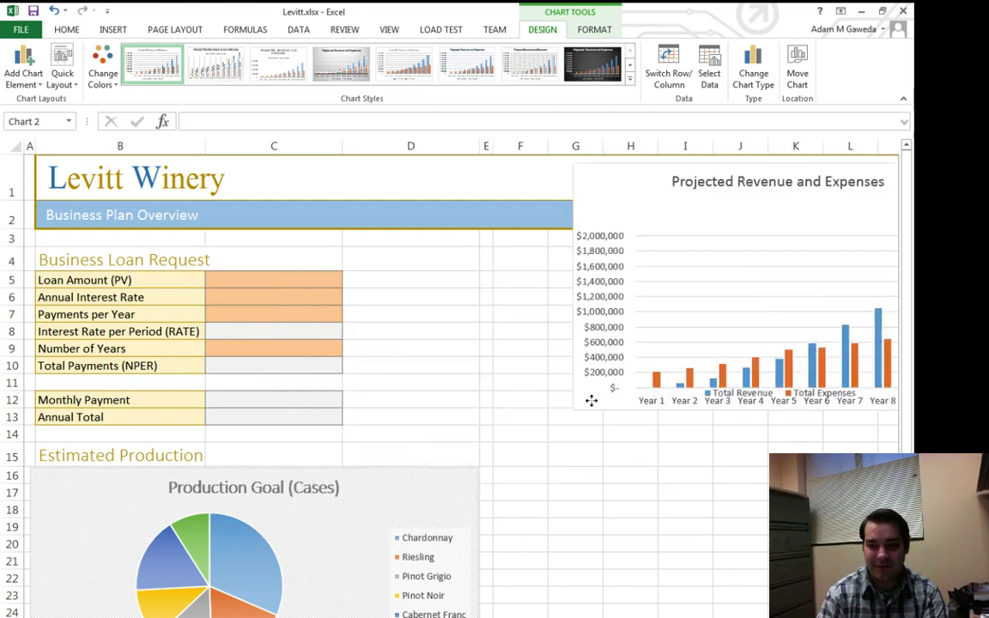
{"action": "key", "text": "ctrl+z"}
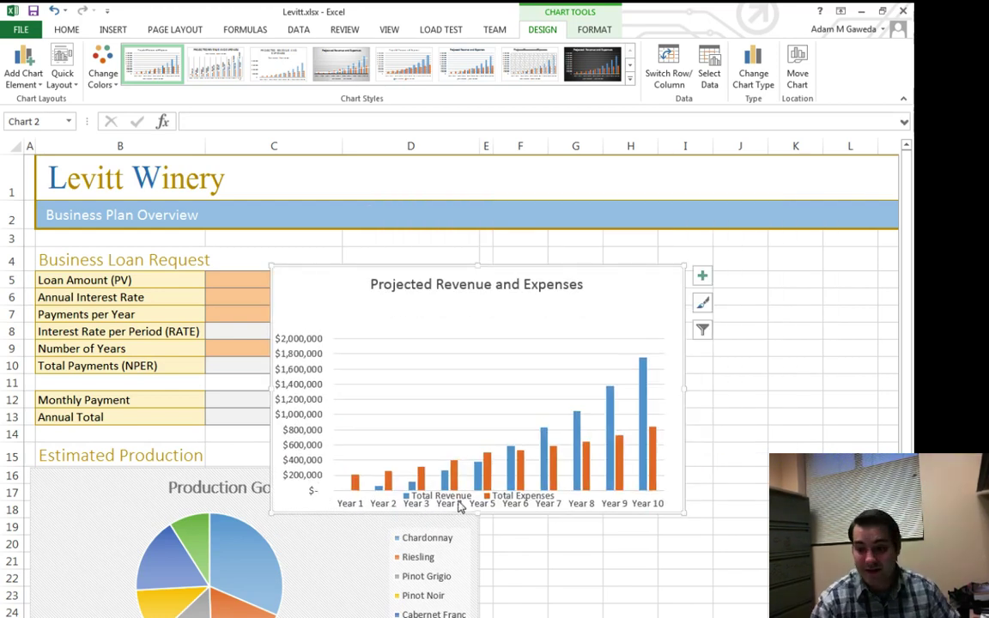
{"action": "key", "text": "ctrl+z"}
{"action": "key", "text": "ctrl+z"}
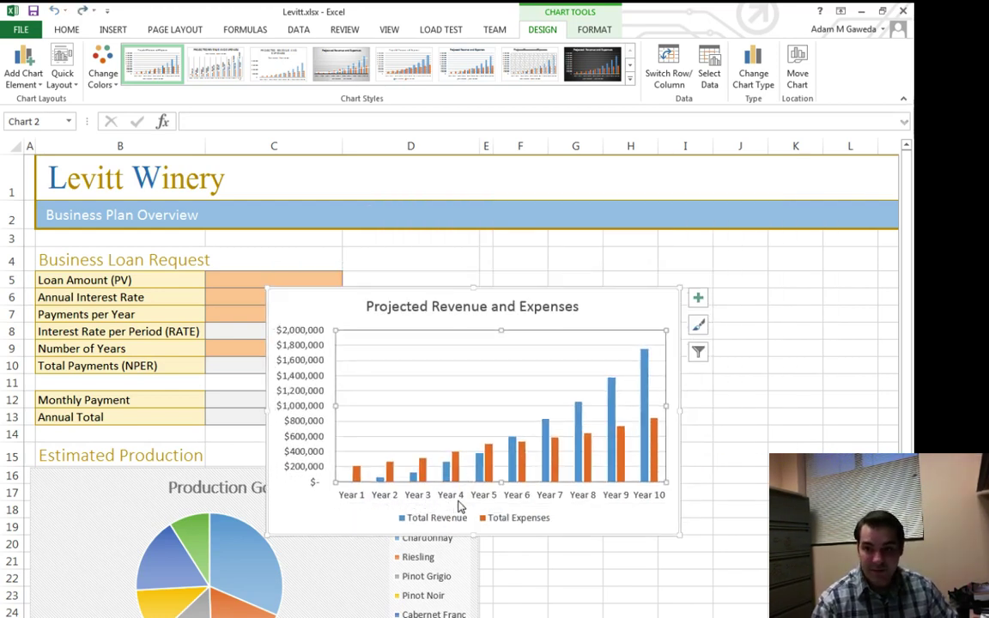
{"action": "left_click", "coordinate": [574, 576]}
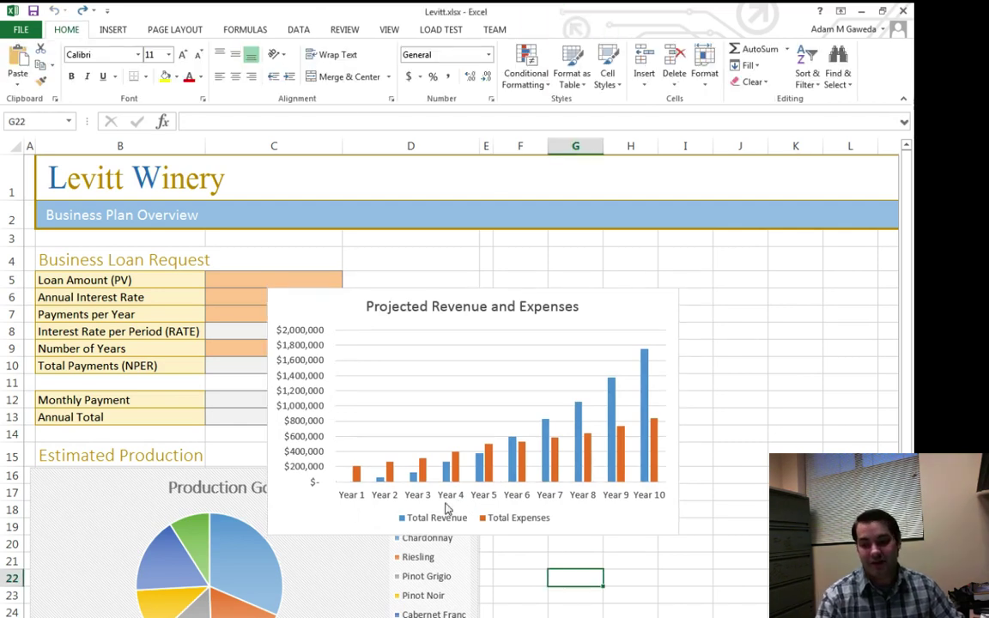
{"action": "left_click", "coordinate": [286, 518]}
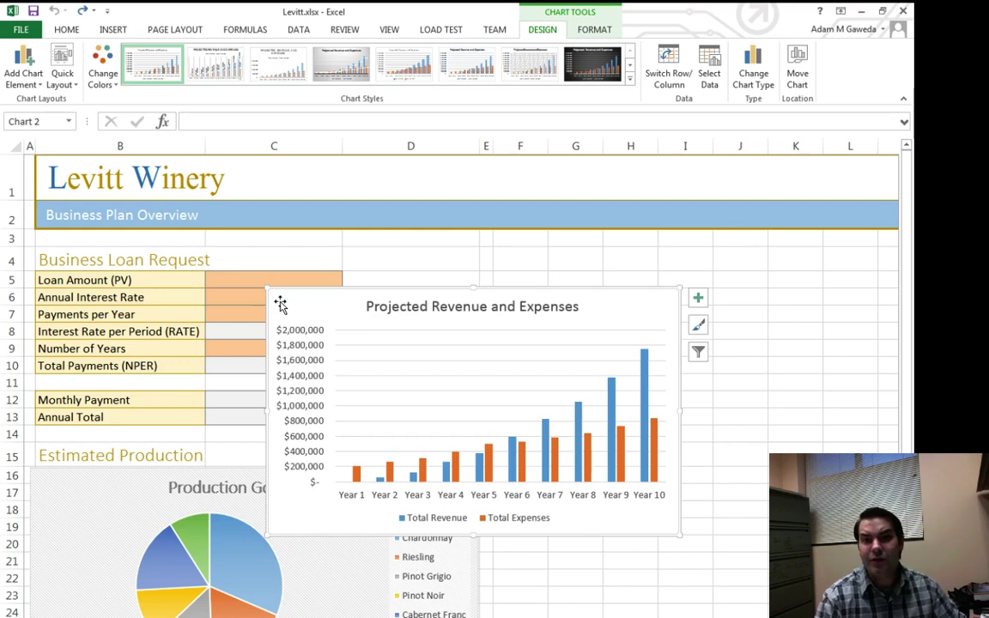
{"action": "scroll", "coordinate": [282, 303], "scroll_direction": "down", "scroll_amount": 2}
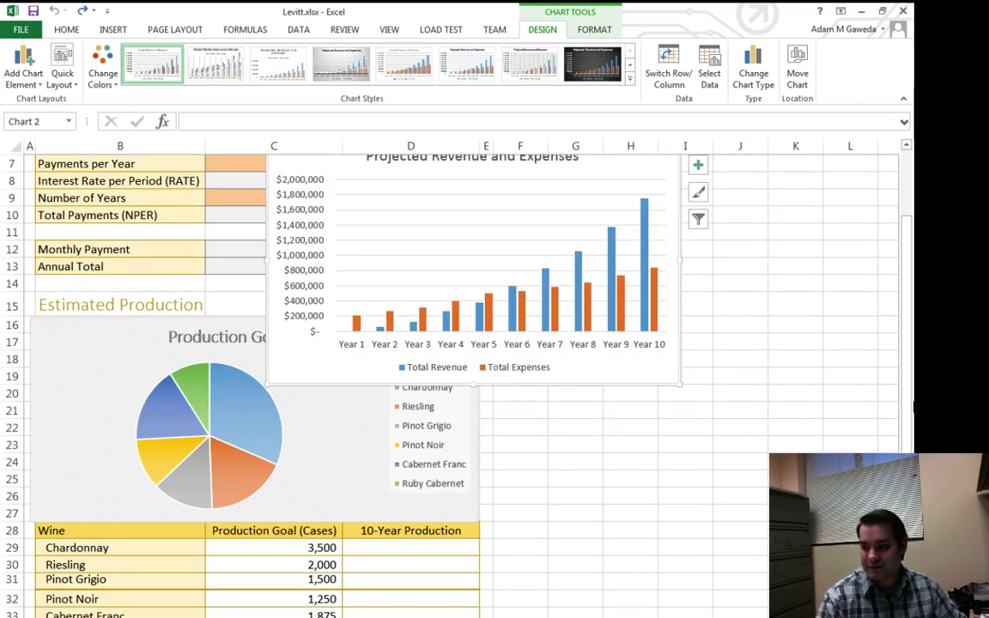
{"action": "scroll", "coordinate": [295, 279], "scroll_direction": "up", "scroll_amount": 1}
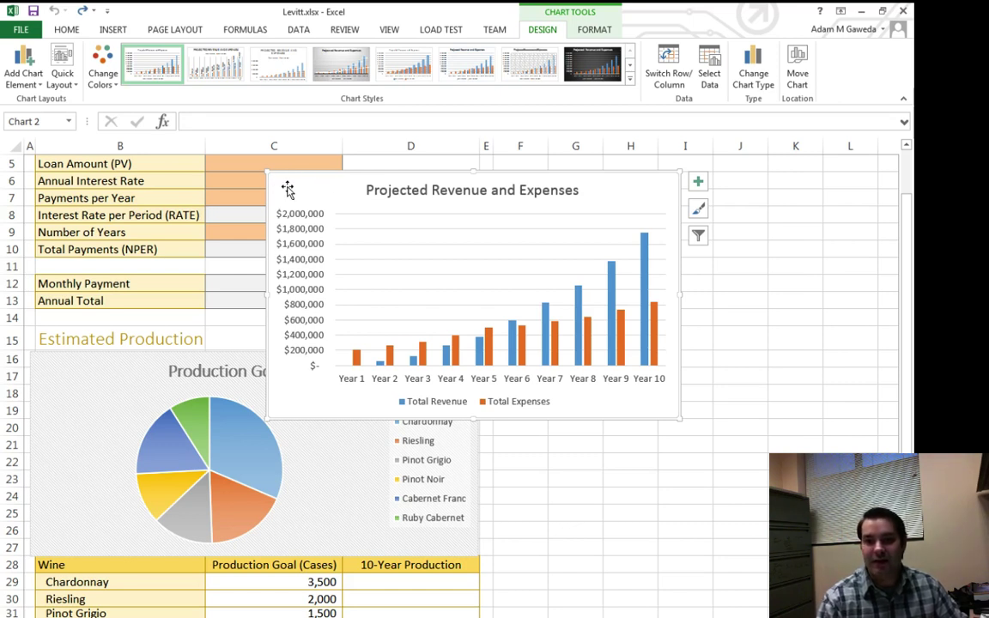
- Position the chart at D16 beside the pie chart and shrink it to end above row 28
{"action": "left_click_drag", "start_coordinate": [285, 183], "coordinate": [496, 362]}
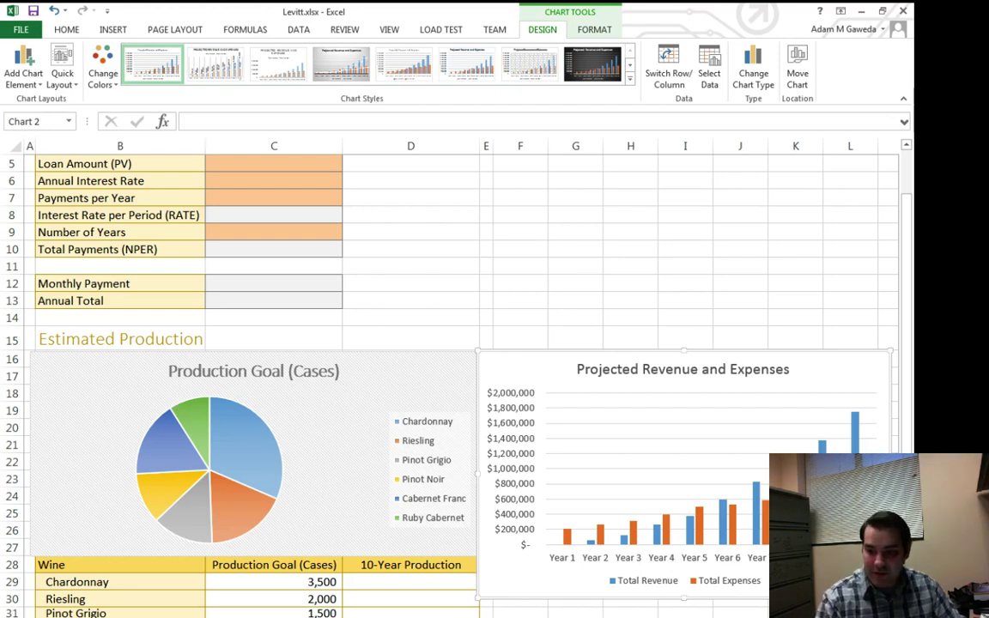
{"action": "scroll", "coordinate": [441, 506], "scroll_direction": "right", "scroll_amount": 3}
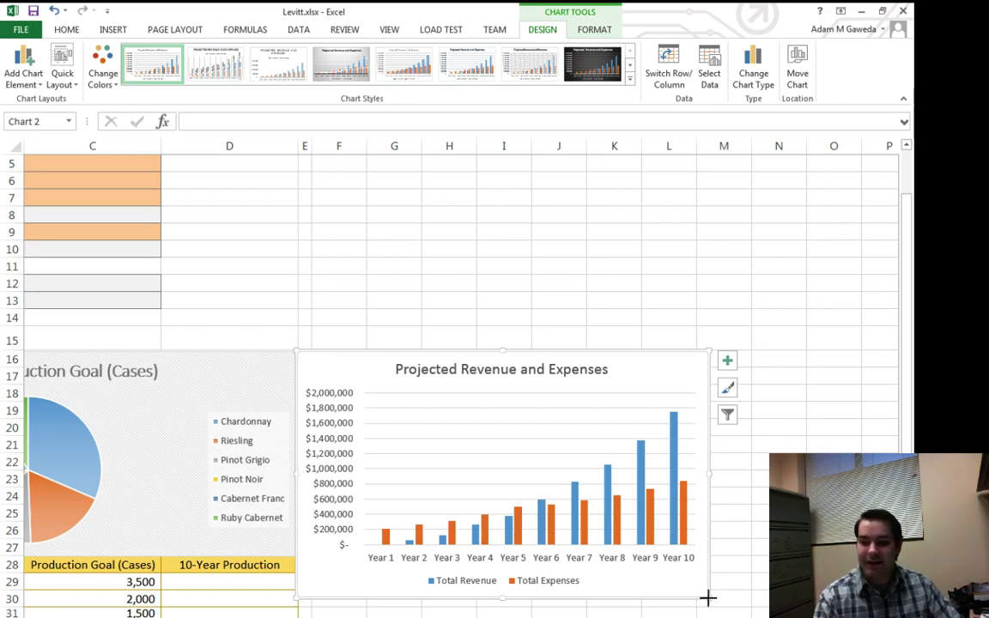
{"action": "mouse_move", "coordinate": [707, 598]}
{"action": "left_mouse_down"}
{"action": "mouse_move", "coordinate": [682, 558]}
{"action": "mouse_move", "coordinate": [669, 557]}
{"action": "mouse_move", "coordinate": [698, 556]}
{"action": "left_mouse_up"}
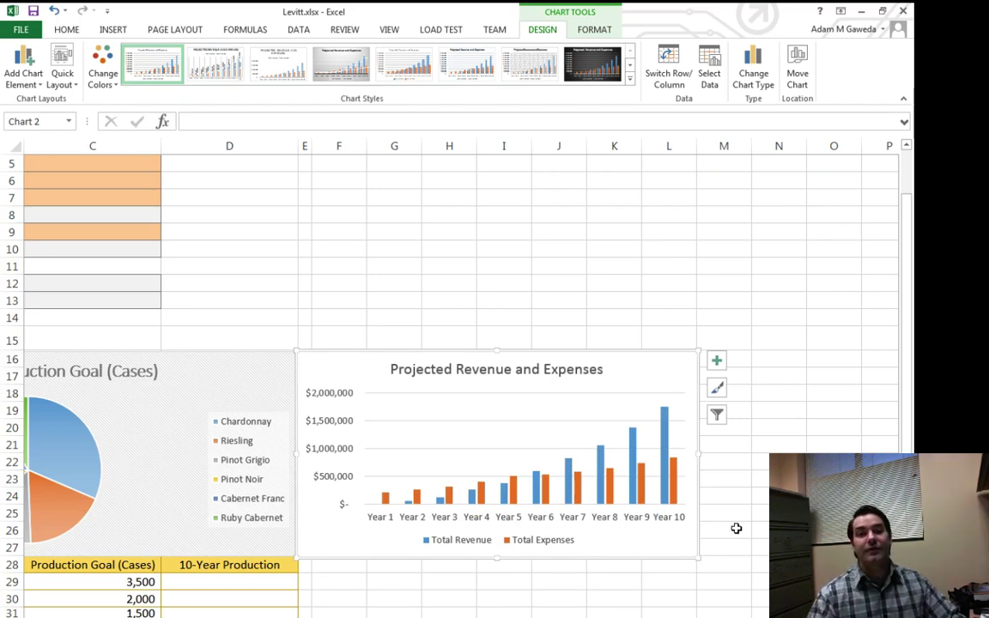